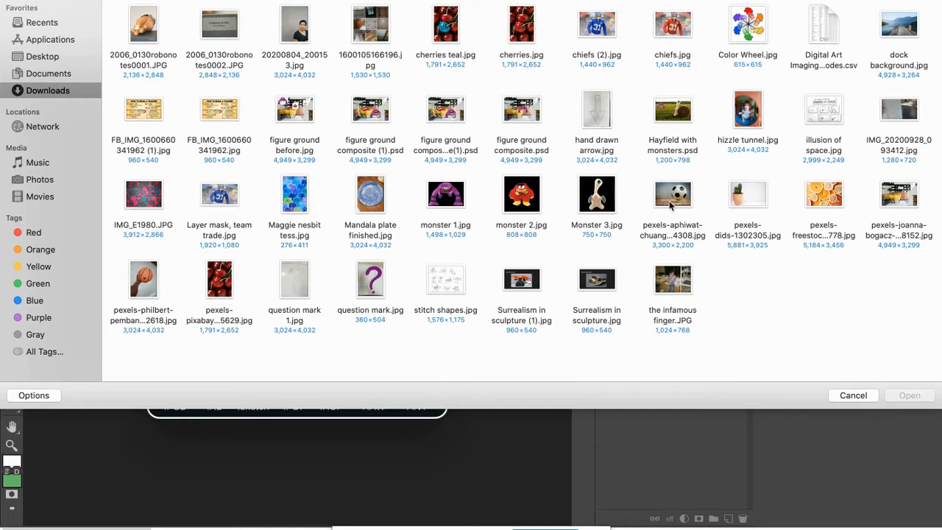
Open the photo of the soccer ball above the wooden planks from the Downloads folder.
click(907, 395)
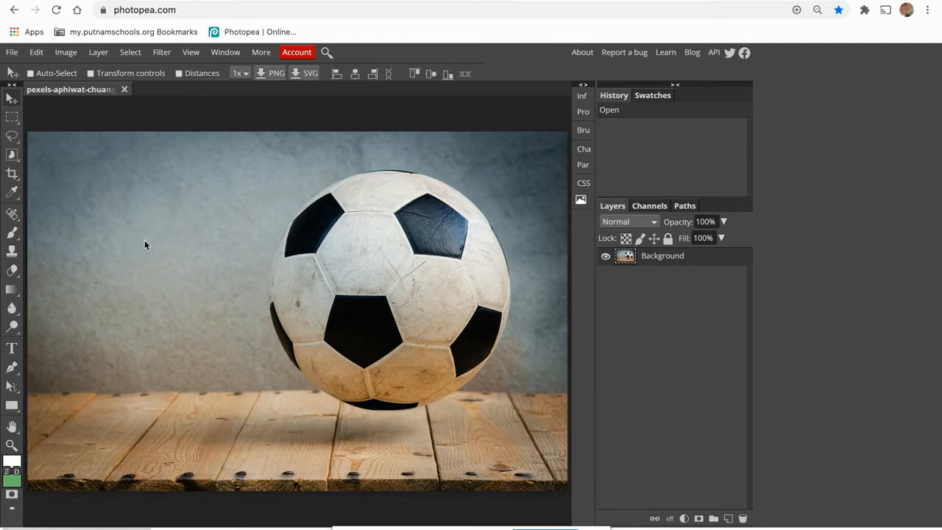
Select the soccer ball with a perfectly circular Ellipse Select selection about 1481 px across, fitted to the ball's edge.
click(17, 120)
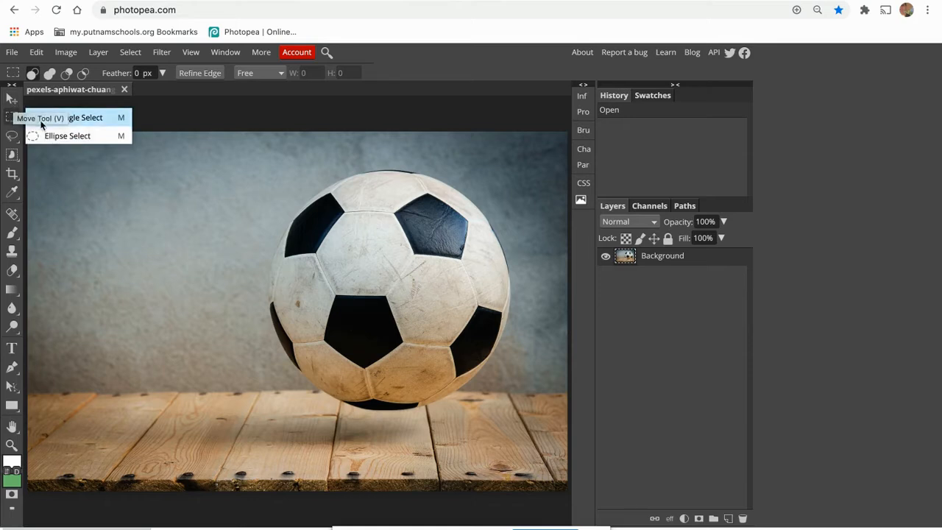
click(47, 135)
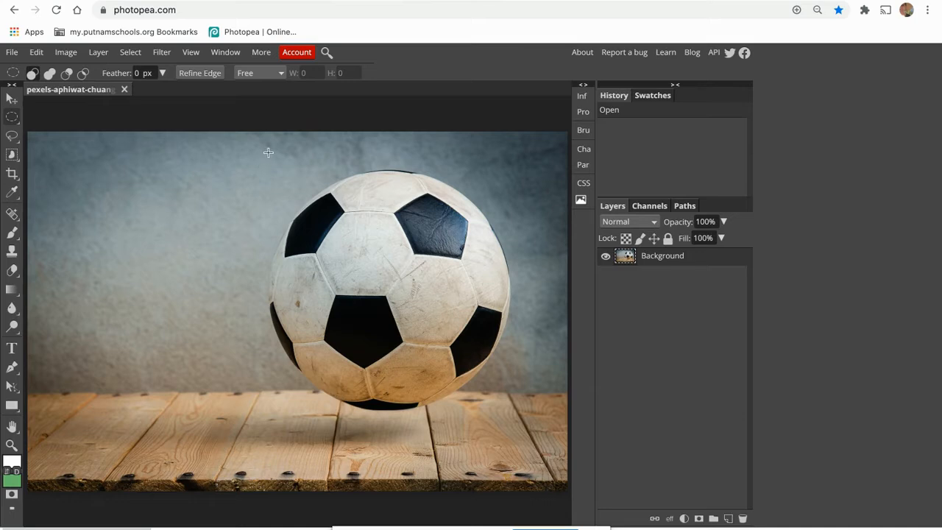
drag(268, 152, 425, 307)
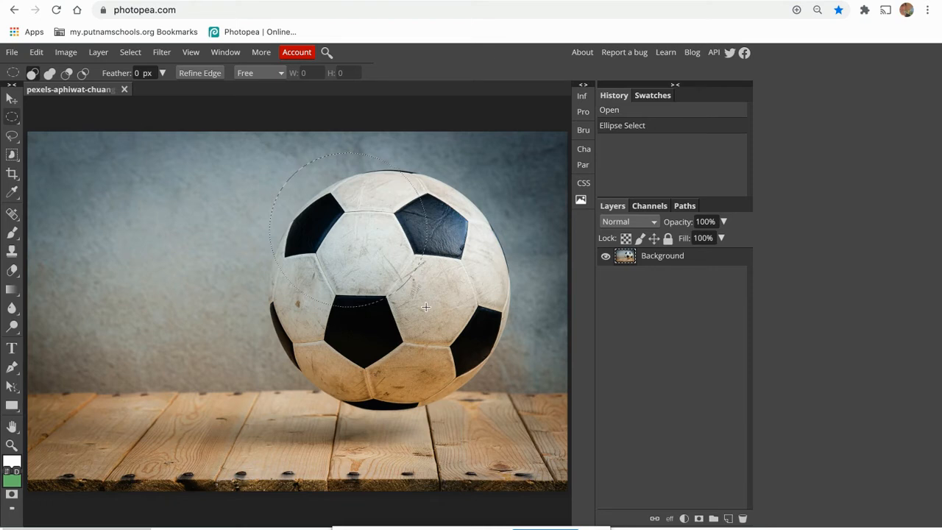
click(426, 309)
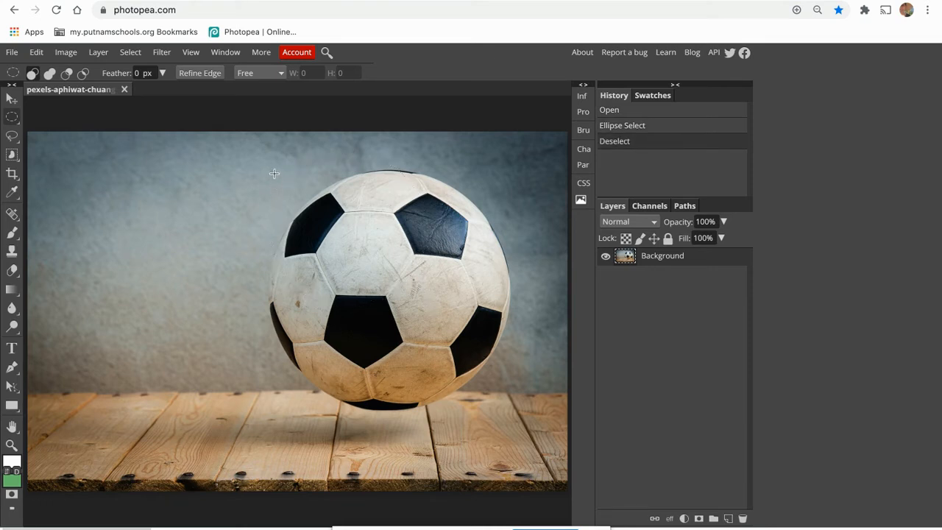
key(shift)
drag(272, 168, 517, 409)
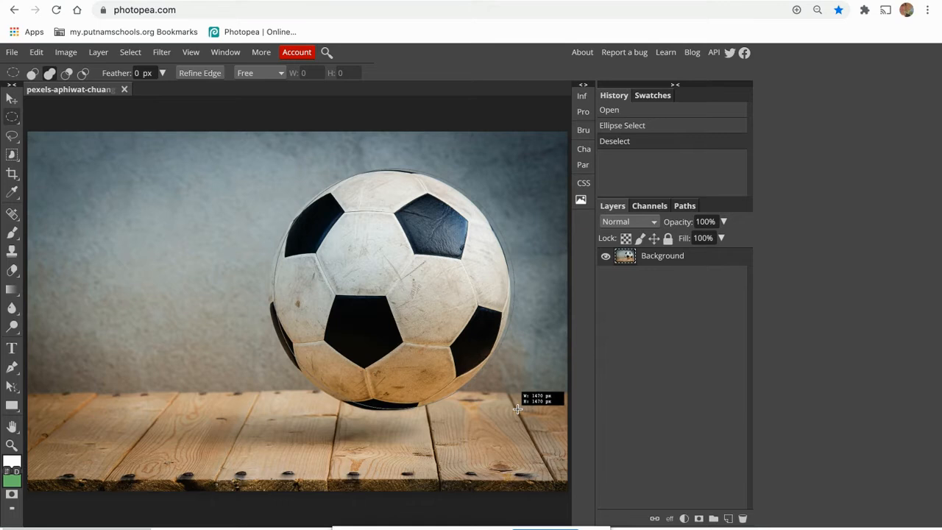
drag(517, 410, 518, 411)
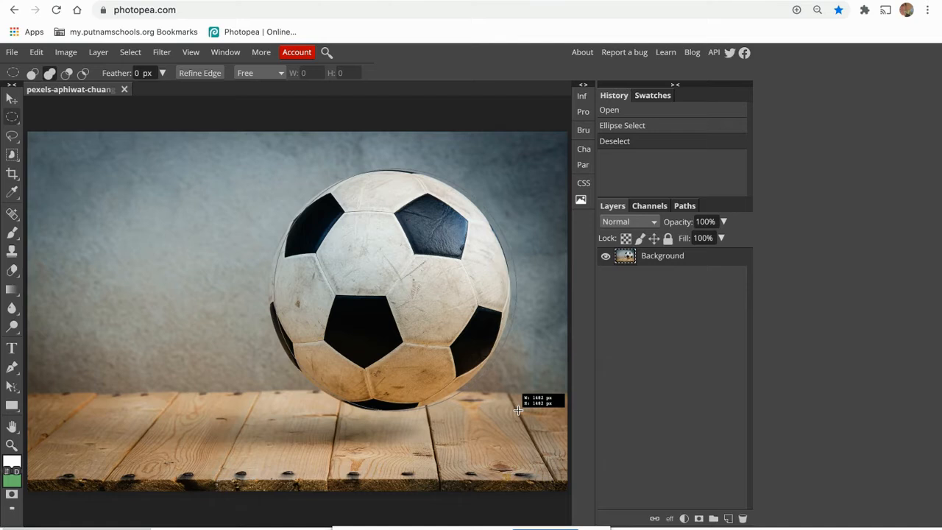
mouse_move(518, 410)
mouse_down()
mouse_move(400, 454)
mouse_move(359, 414)
mouse_move(397, 389)
mouse_move(474, 385)
mouse_move(510, 411)
mouse_up()
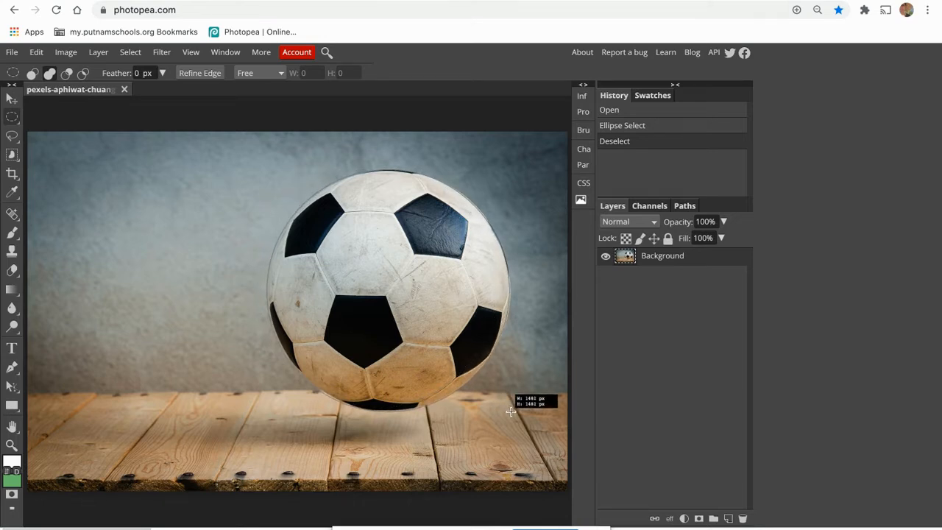
drag(511, 412, 511, 411)
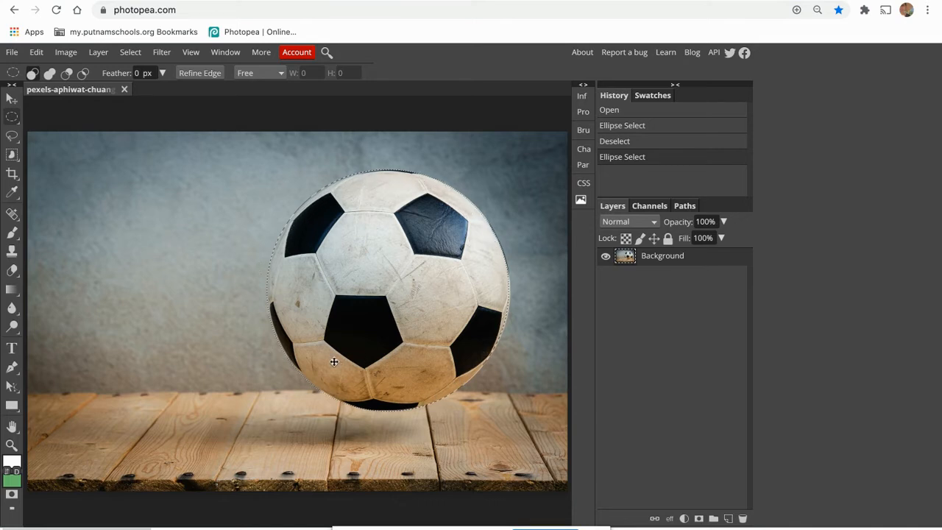
Invert the selection and delete the wall and wooden planks around the ball.
click(131, 53)
click(133, 107)
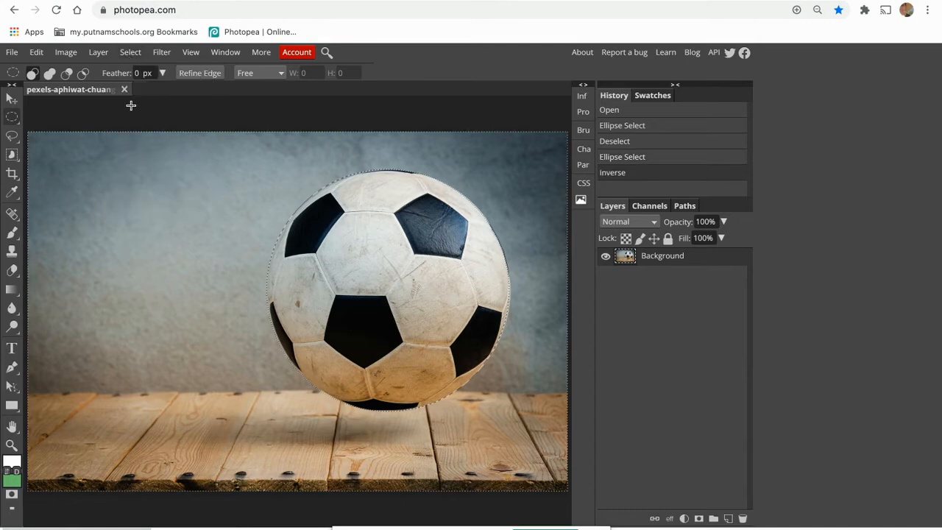
key(Delete)
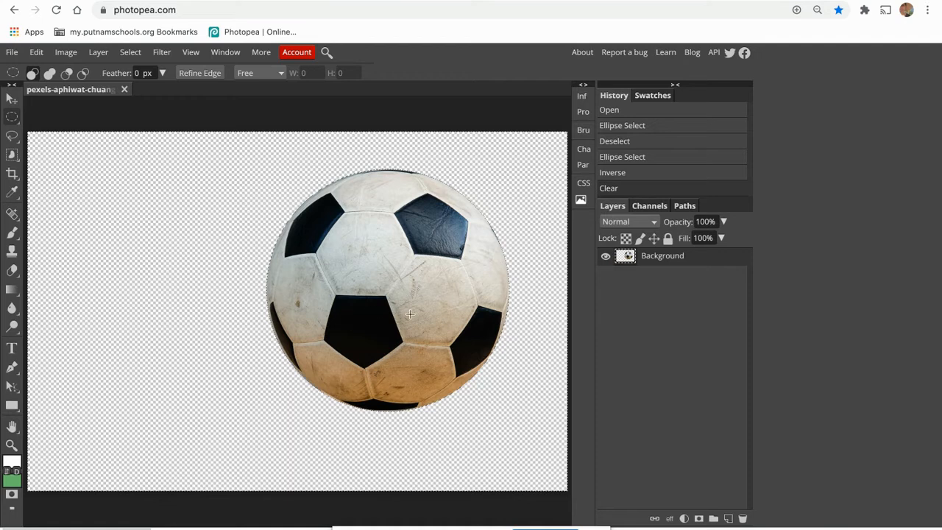
Rename the ball's layer as "soccer ball".
double_click(671, 256)
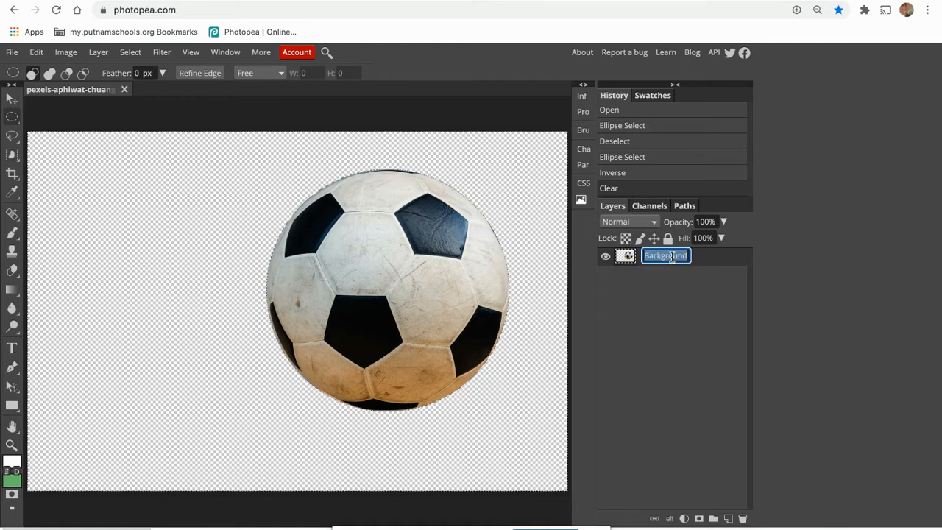
text(c)
text(soccer ball)
key(Return)
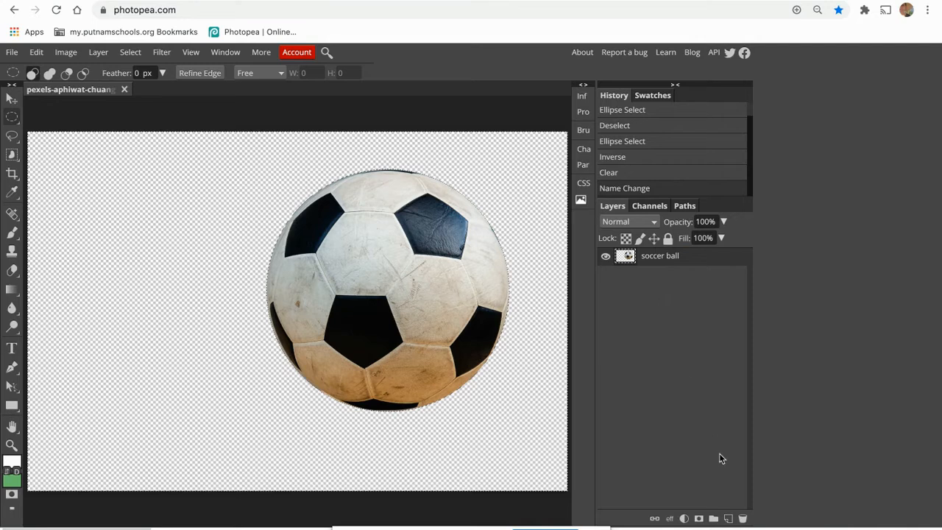
Add a new layer and name it "background".
click(729, 518)
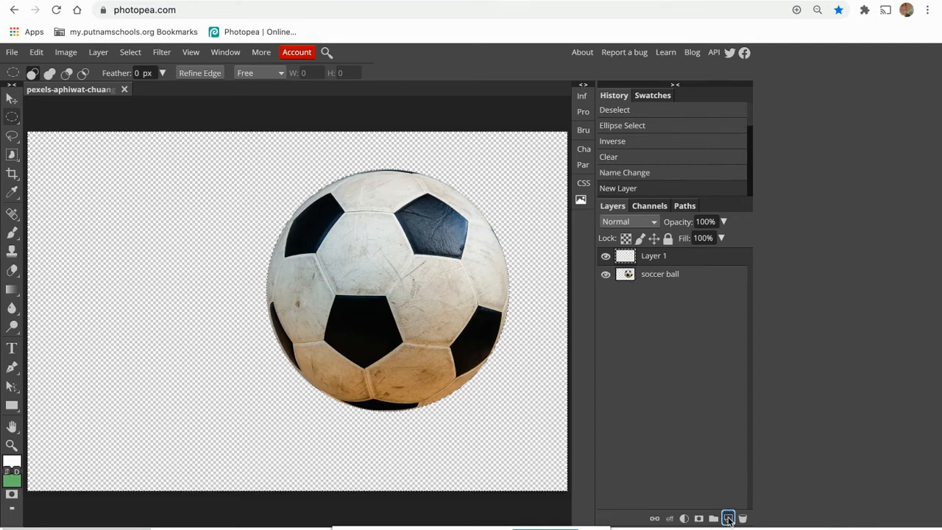
double_click(654, 257)
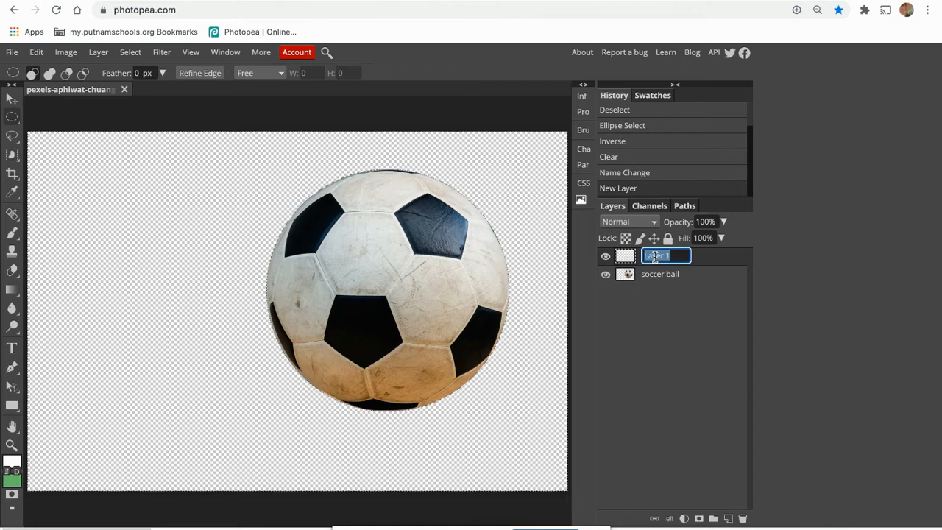
text(background)
key(Return)
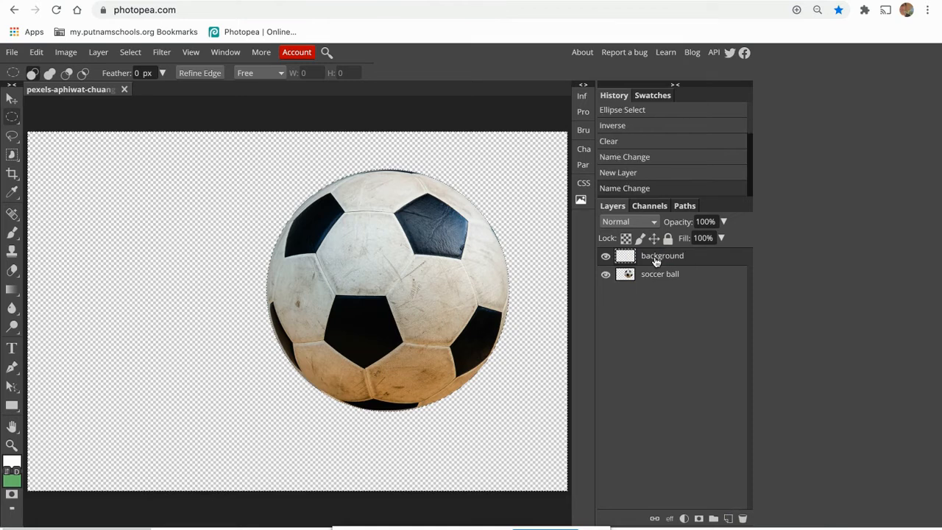
Fill the selected area around the ball with white (ffffff) on the background layer using the Paint Bucket Tool.
click(12, 290)
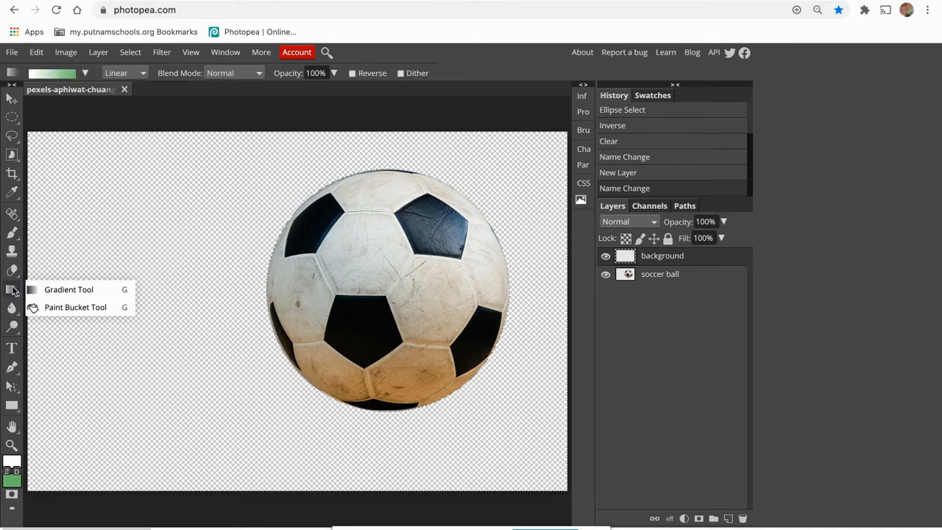
click(59, 309)
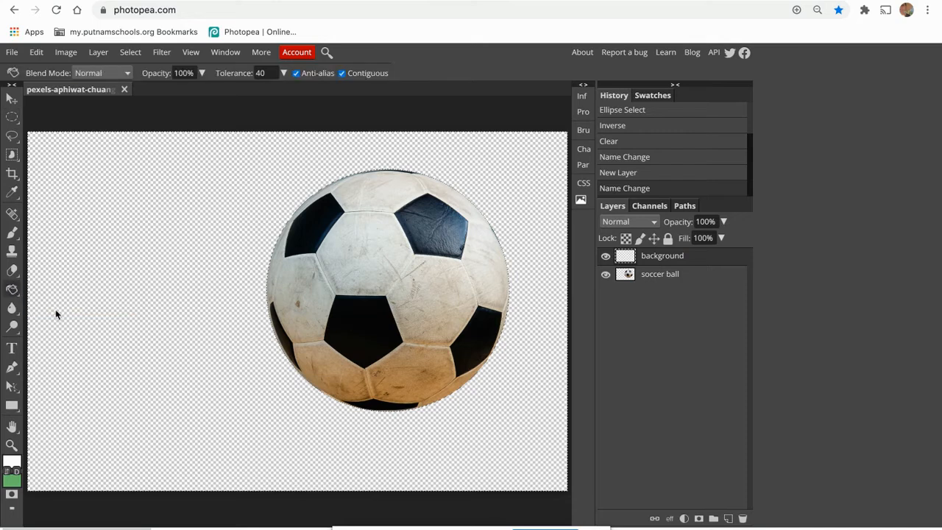
click(12, 462)
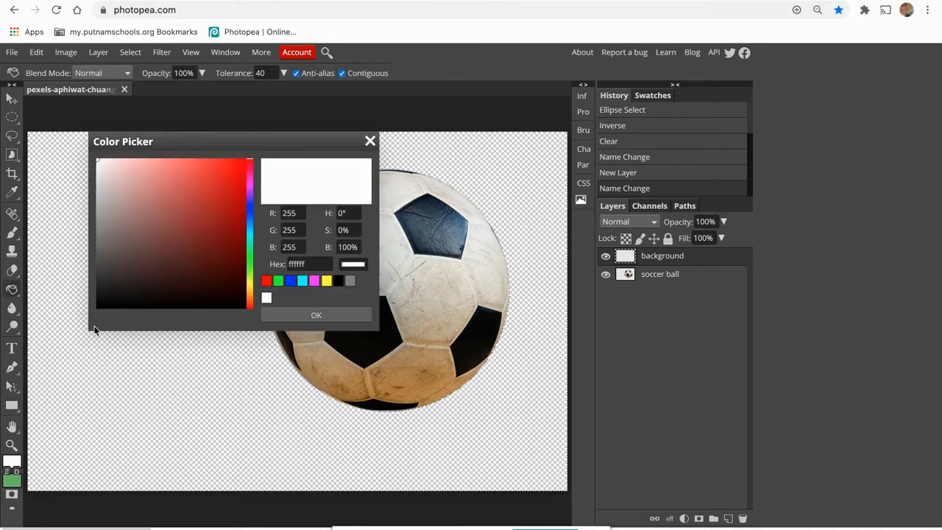
click(302, 317)
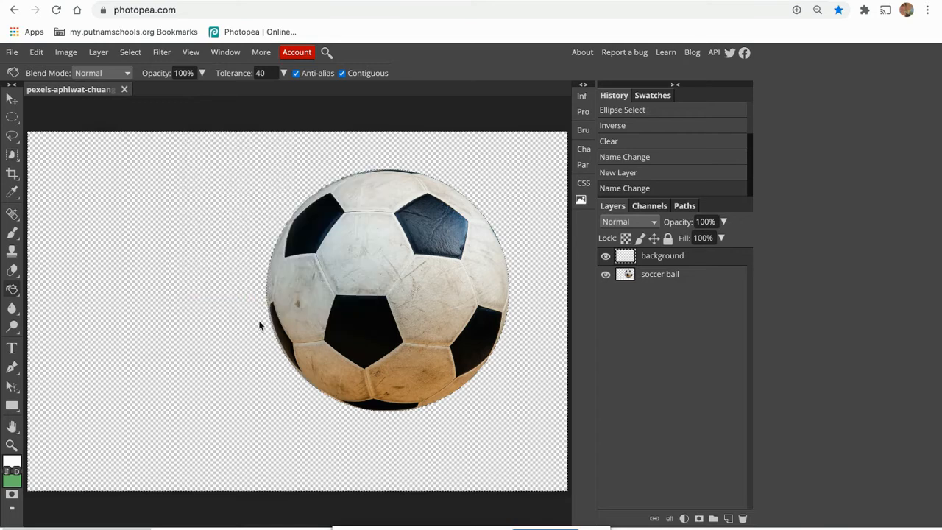
click(197, 321)
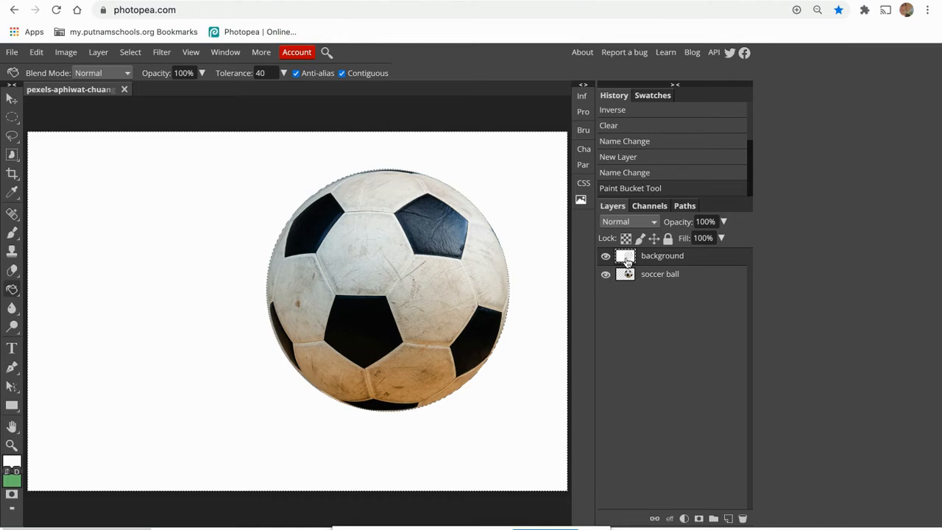
With the soccer ball layer hidden and the selection cleared, fill the circular gap in the background layer with white.
click(606, 276)
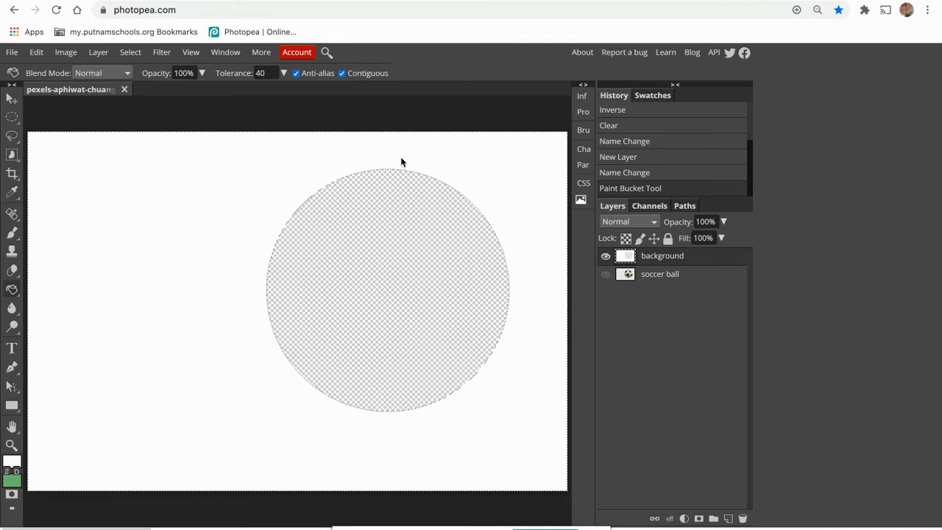
key(ctrl+d)
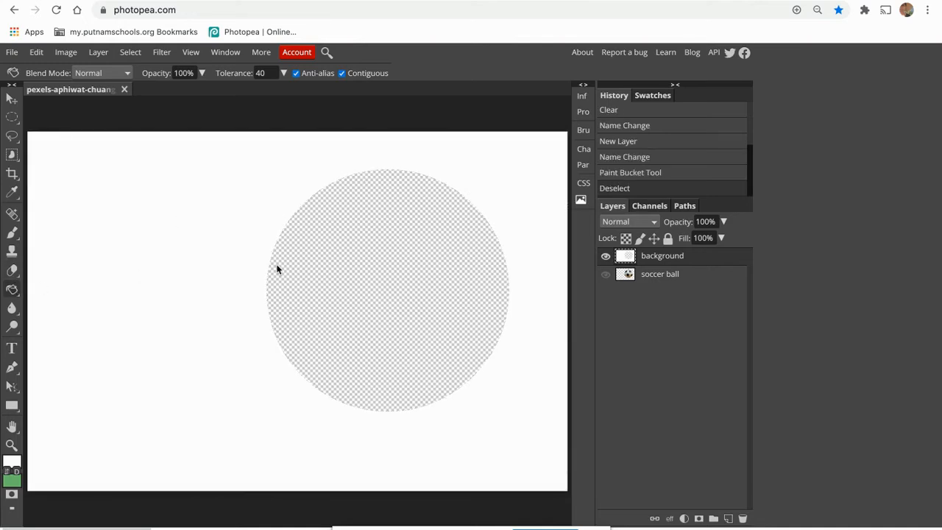
click(354, 275)
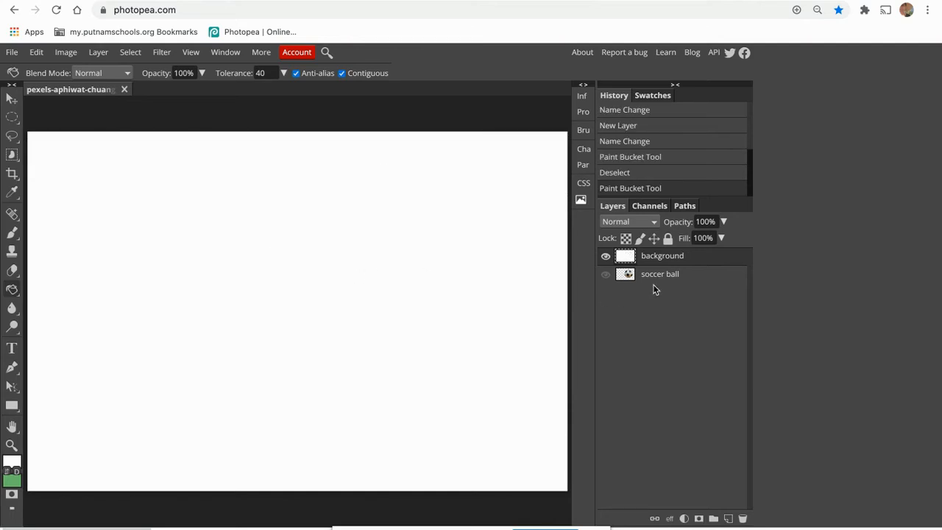
Move the background layer below the soccer ball layer and show the soccer ball layer again.
drag(699, 262, 700, 279)
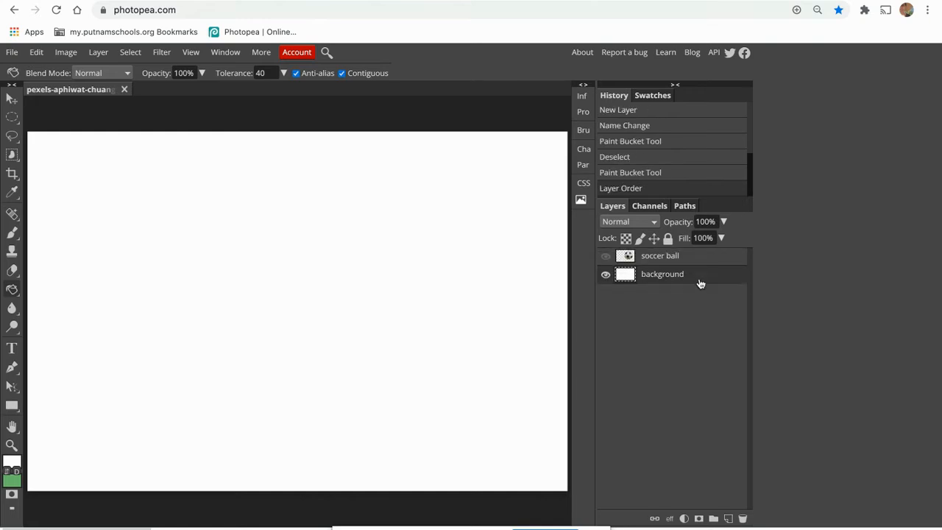
click(606, 257)
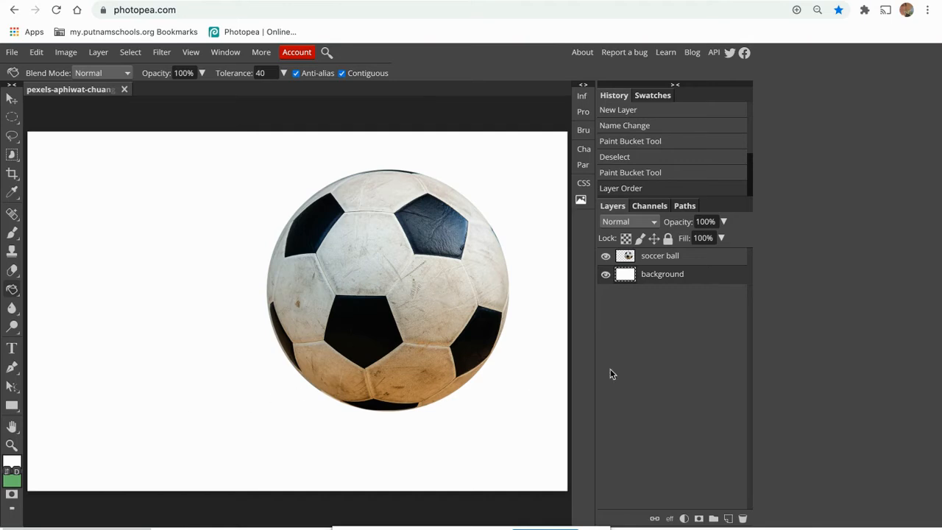
Add a Drop Shadow layer style to the soccer ball layer through its blending options.
click(677, 257)
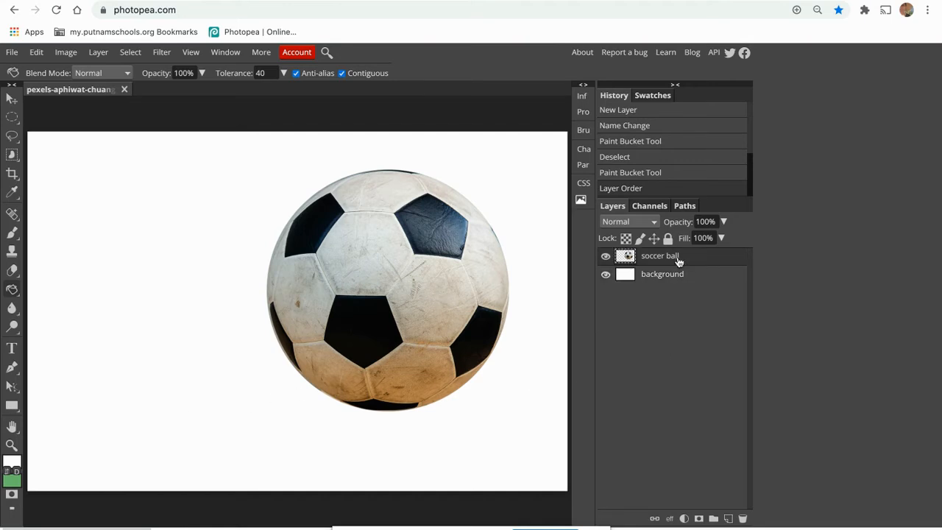
right_click(698, 260)
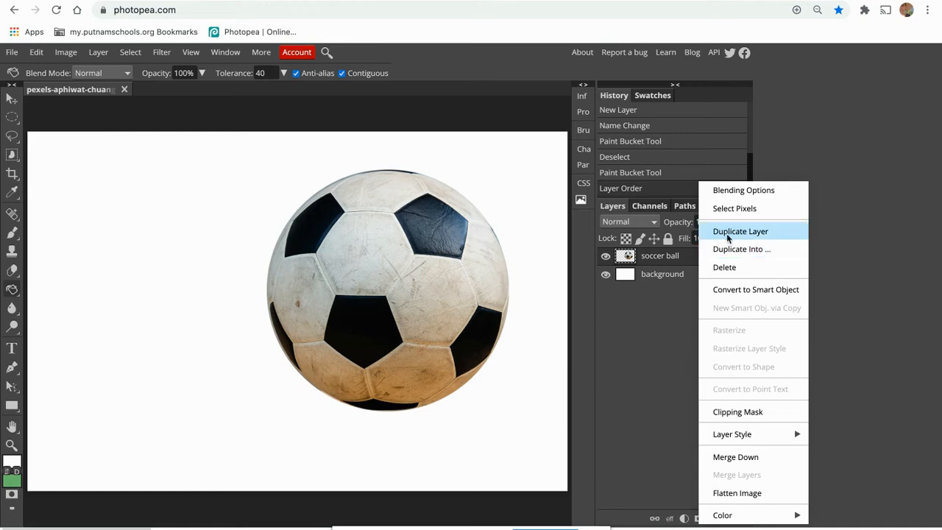
click(765, 194)
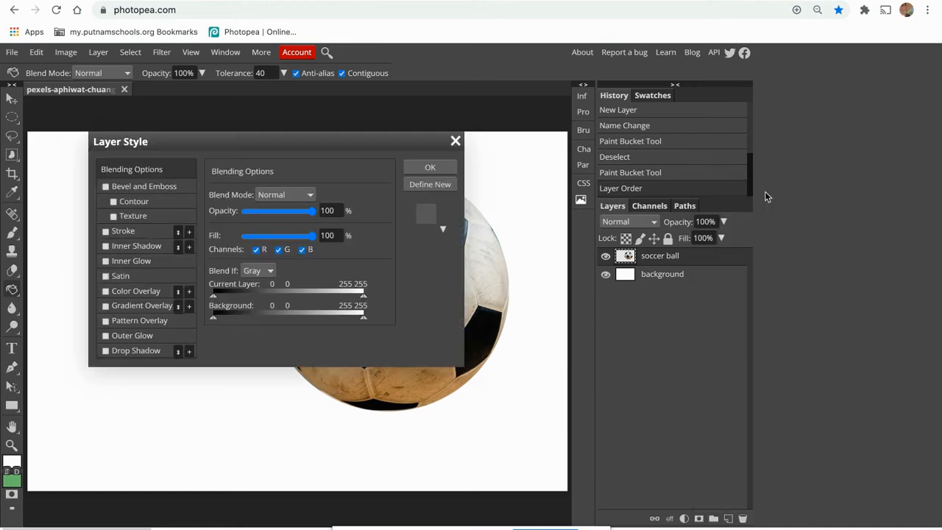
click(106, 351)
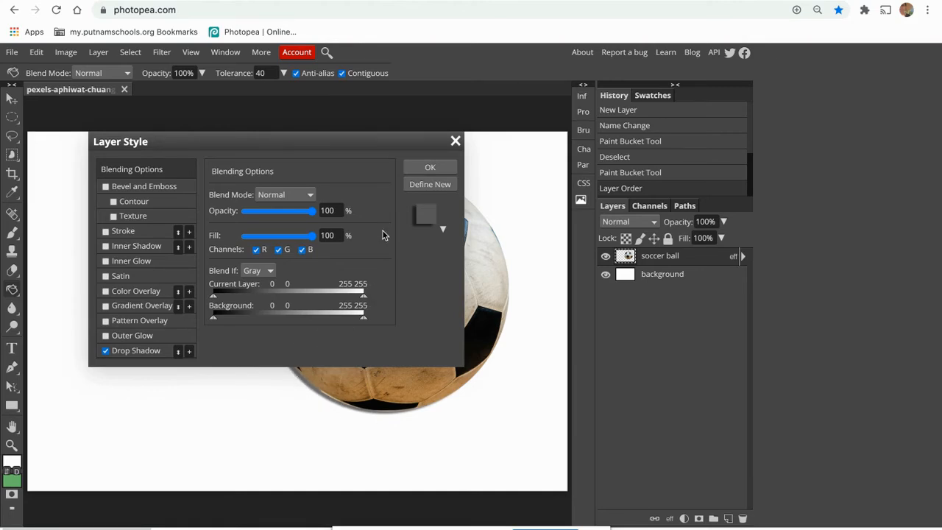
click(414, 169)
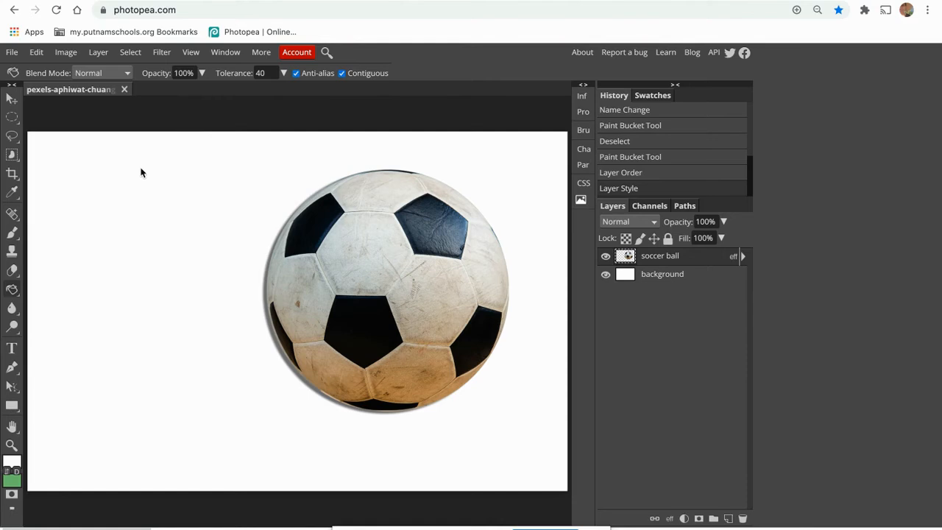
Convert the soccer ball's layer style into a separate layer and select the resulting drop shadow layer.
click(99, 52)
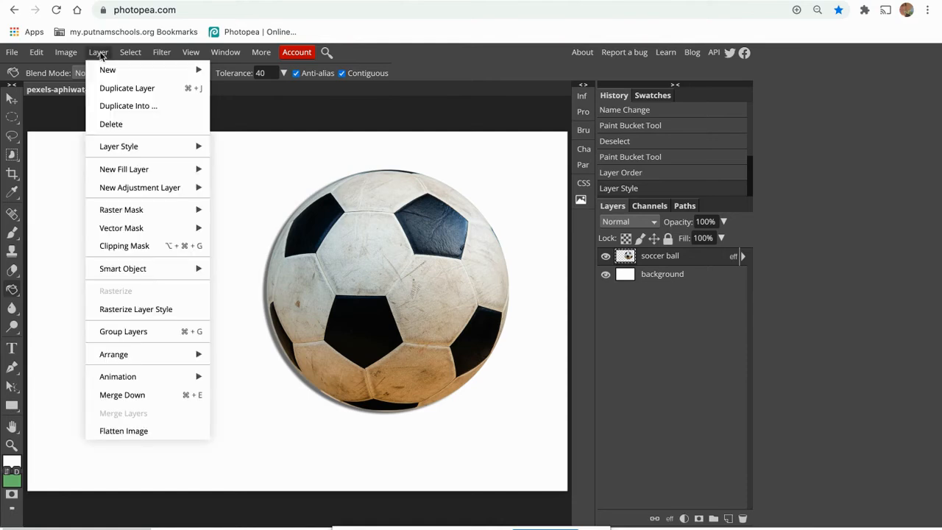
mouse_move(133, 152)
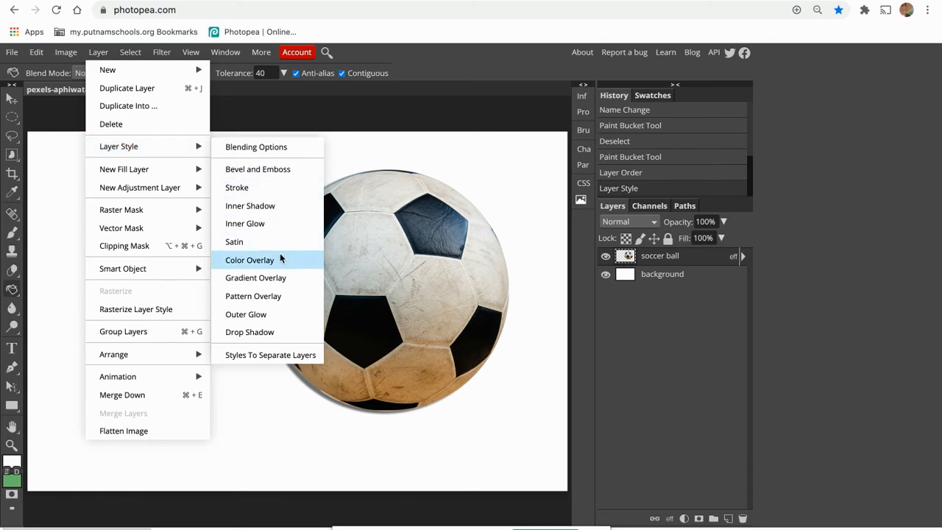
click(265, 359)
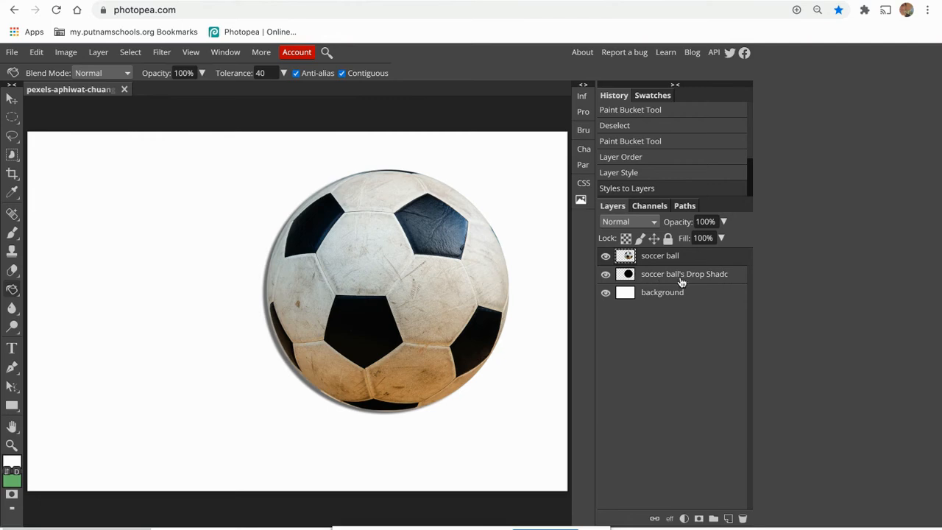
click(717, 278)
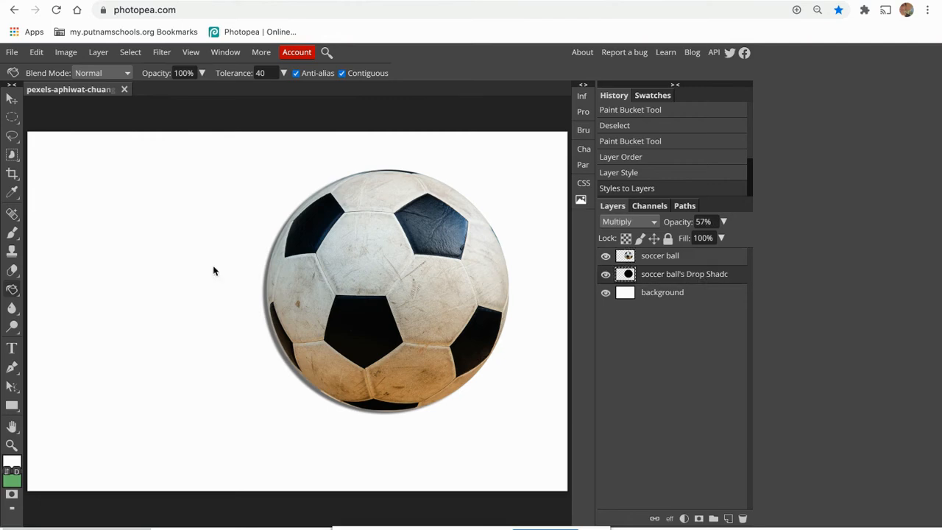
Move the drop shadow out to the left of the ball and flatten it to about 14% height with Free Transform.
click(13, 100)
drag(293, 251, 173, 256)
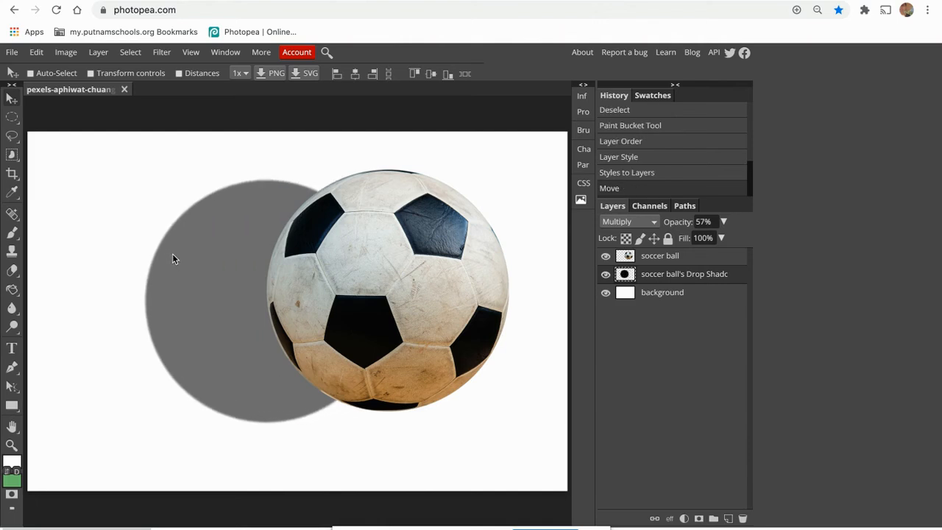
click(37, 55)
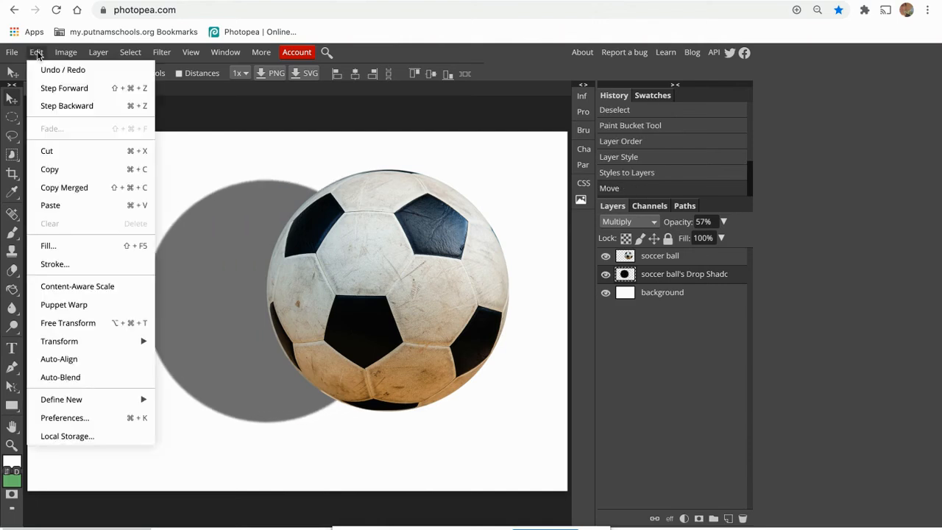
click(69, 325)
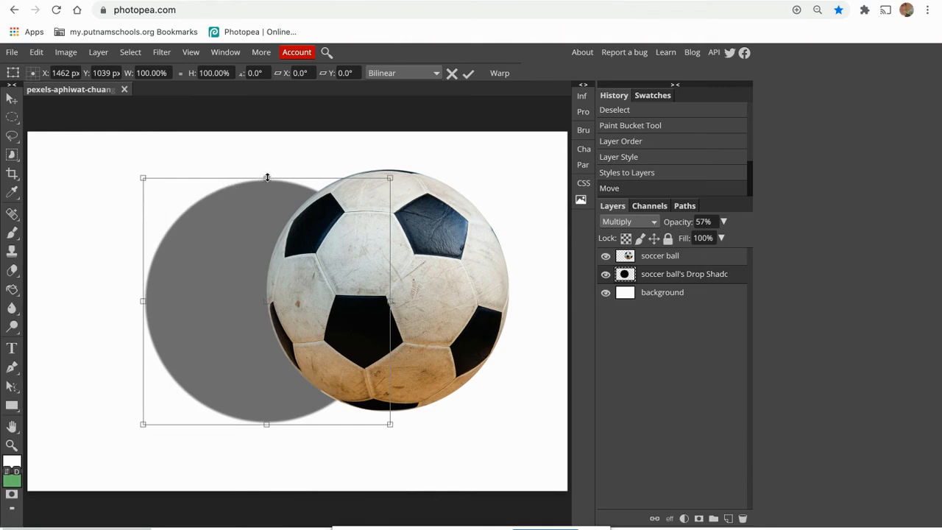
drag(267, 178, 251, 391)
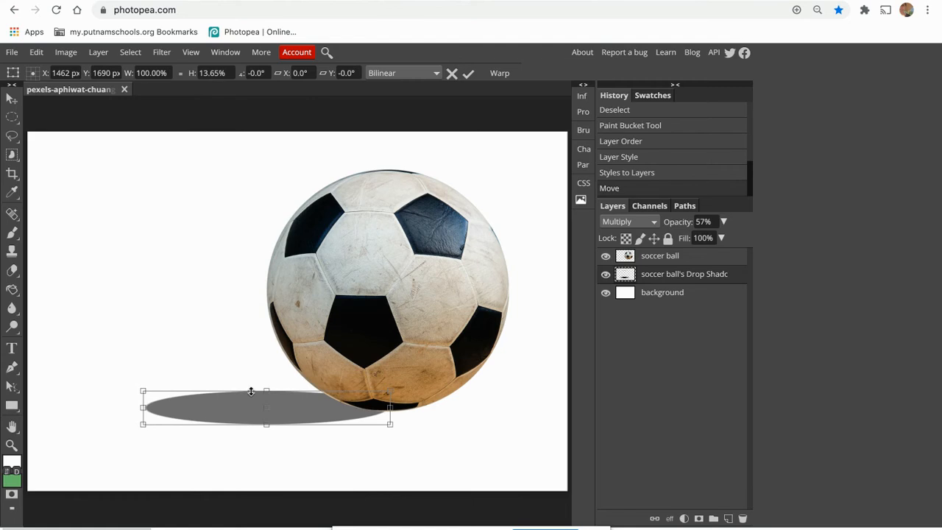
click(12, 98)
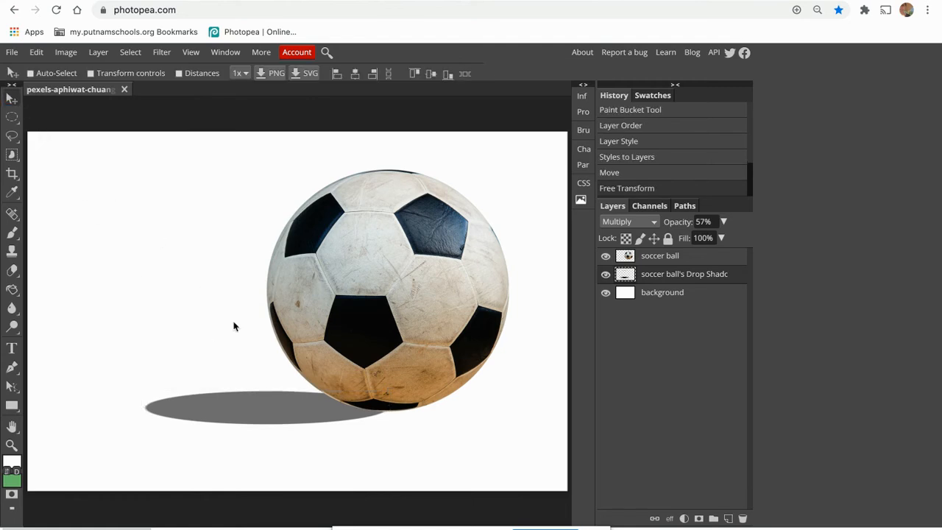
Try the flattened shadow on both sides of the ball and place it partly under the ball's lower left.
drag(215, 399, 249, 393)
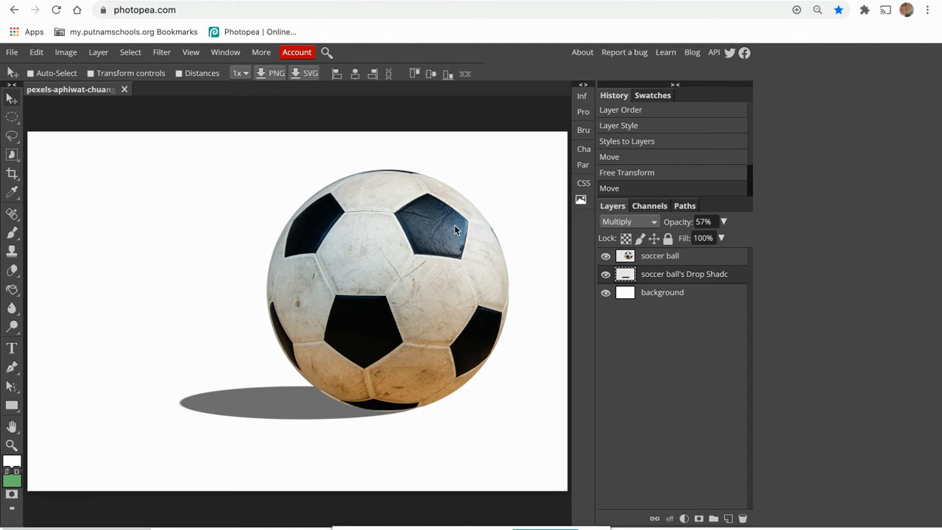
drag(195, 403, 388, 409)
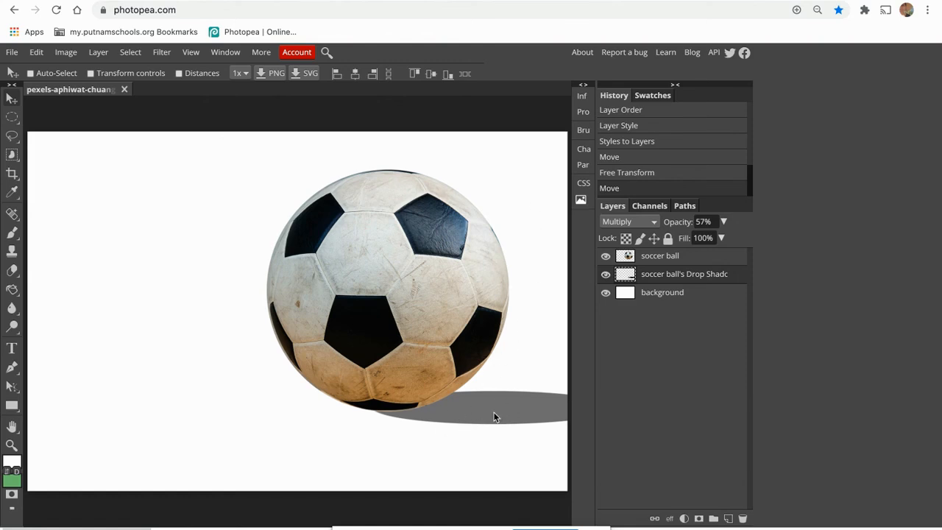
drag(537, 407, 336, 404)
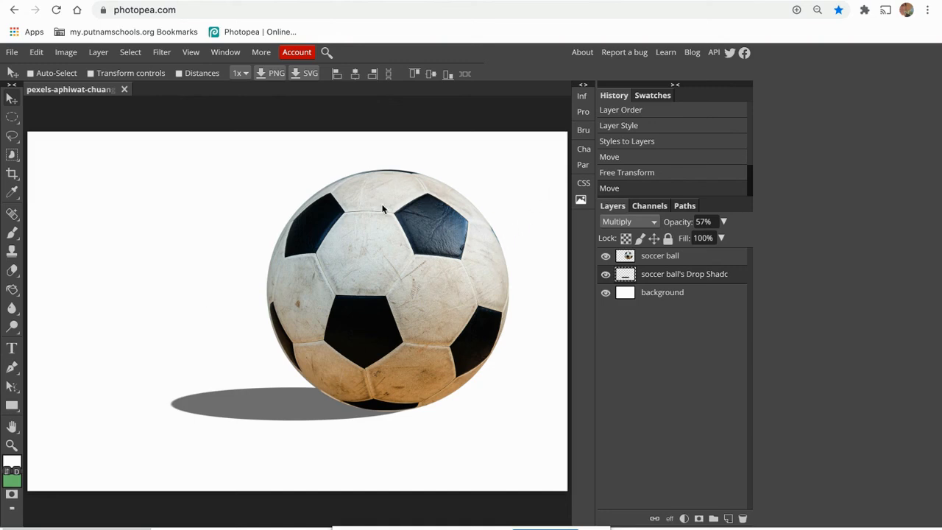
Soften the drop shadow layer with a Gaussian Blur of 22 px radius.
click(157, 59)
mouse_move(237, 174)
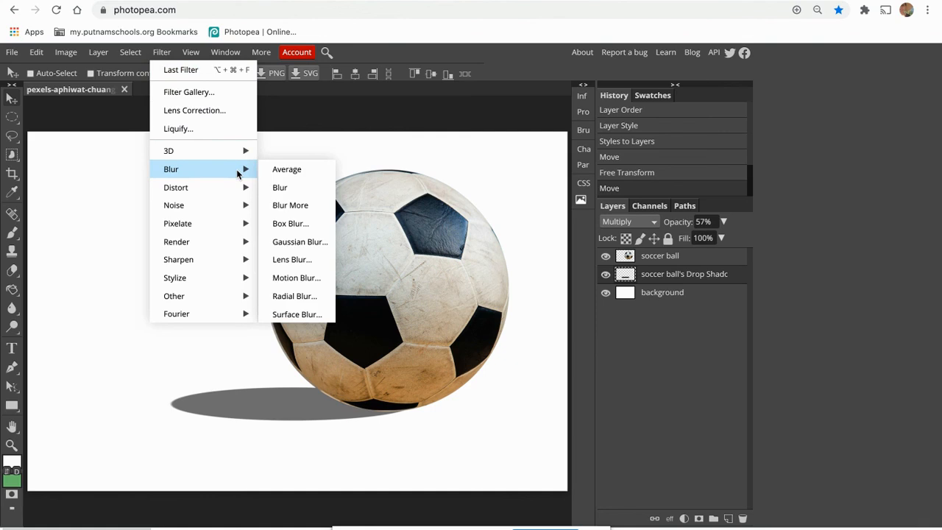
click(300, 243)
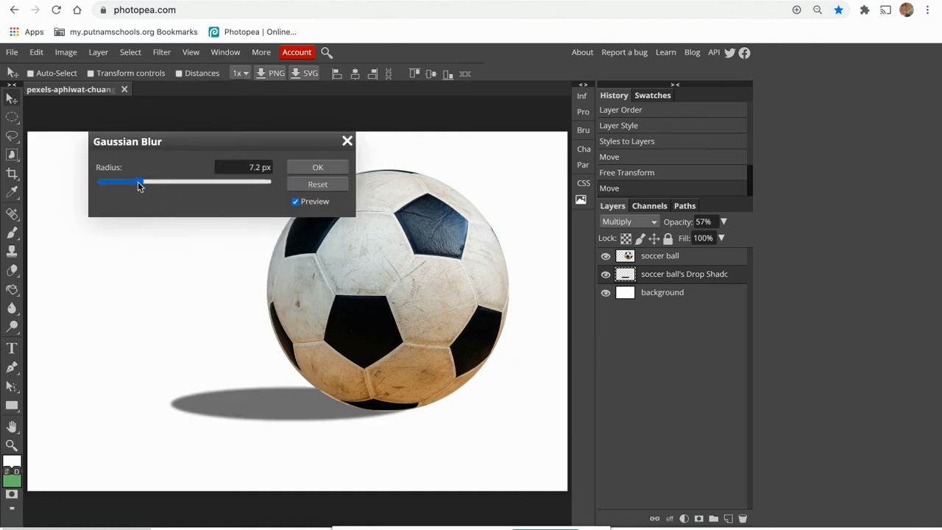
drag(140, 186, 193, 184)
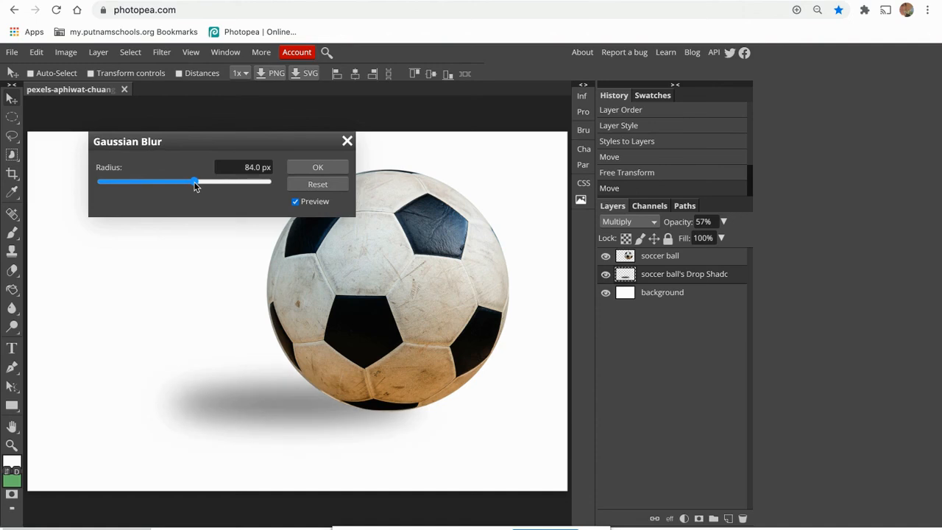
click(110, 183)
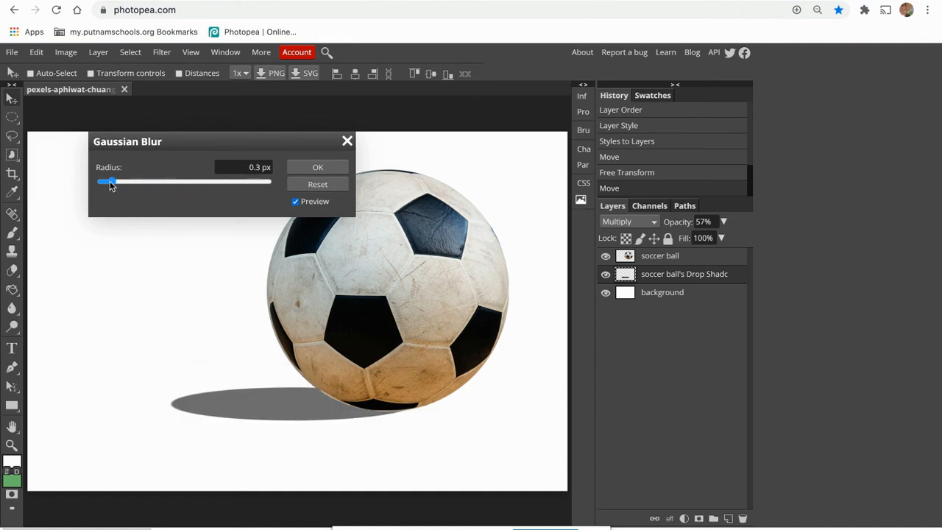
click(149, 183)
drag(149, 184, 157, 184)
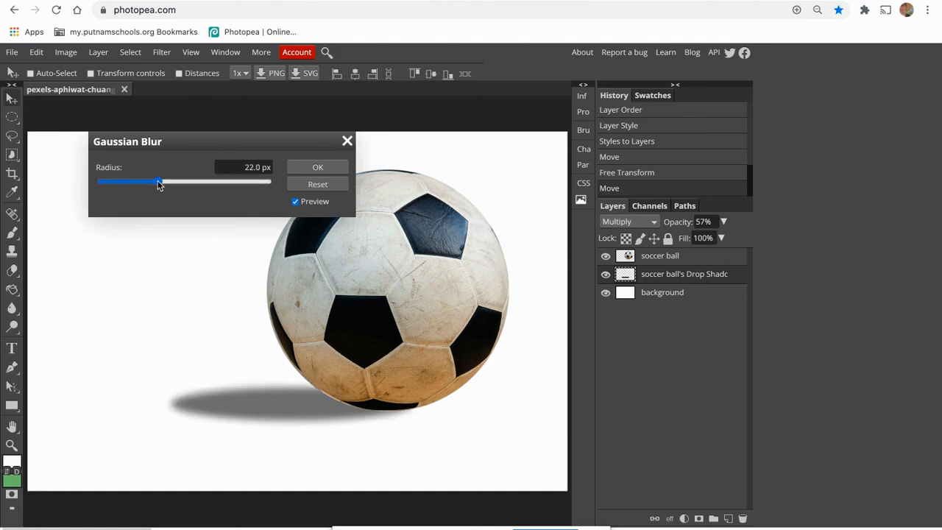
click(314, 169)
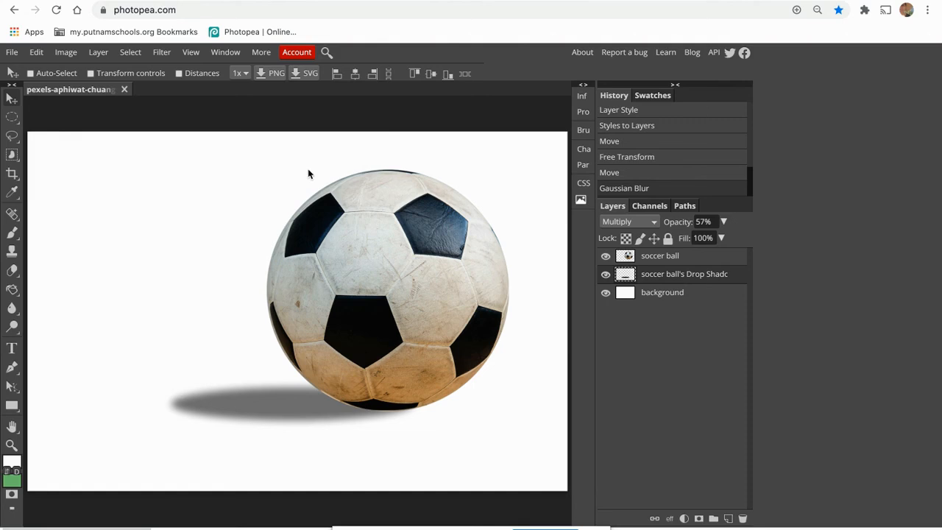